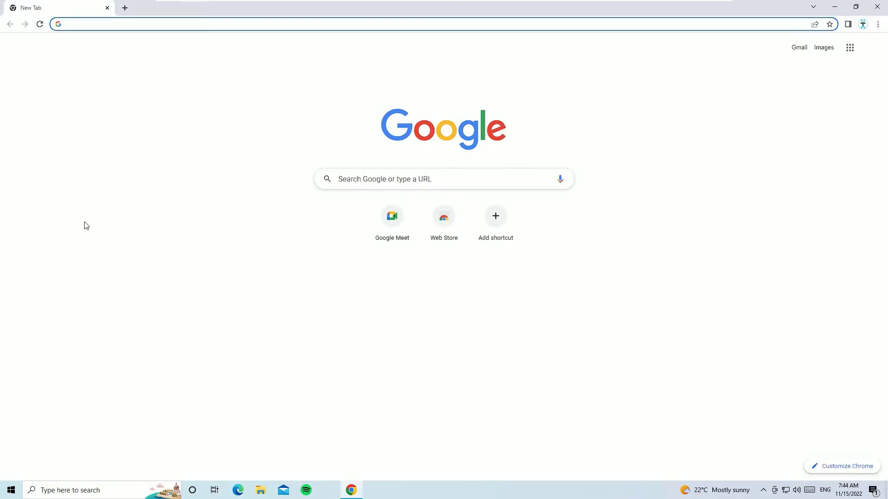
- Run a Google search for '7 zip' to find the official 7-zip.org site
left_click(345, 180)
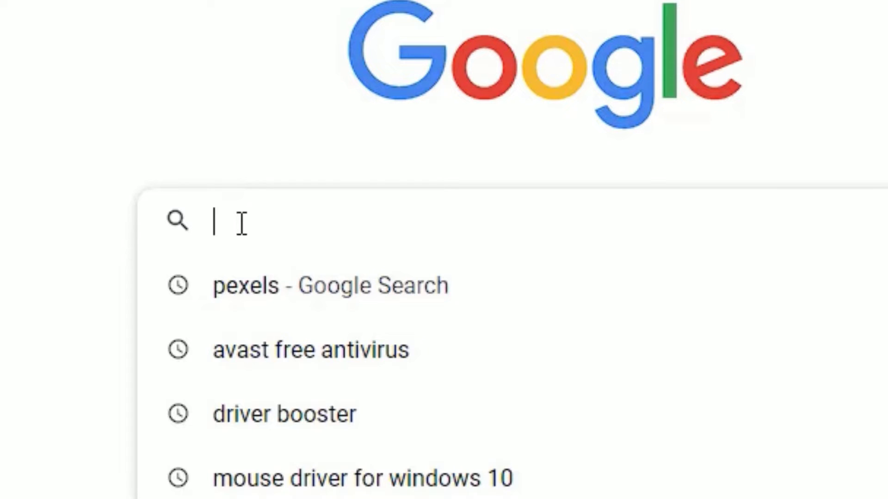
type("7 zip")
key("Return")
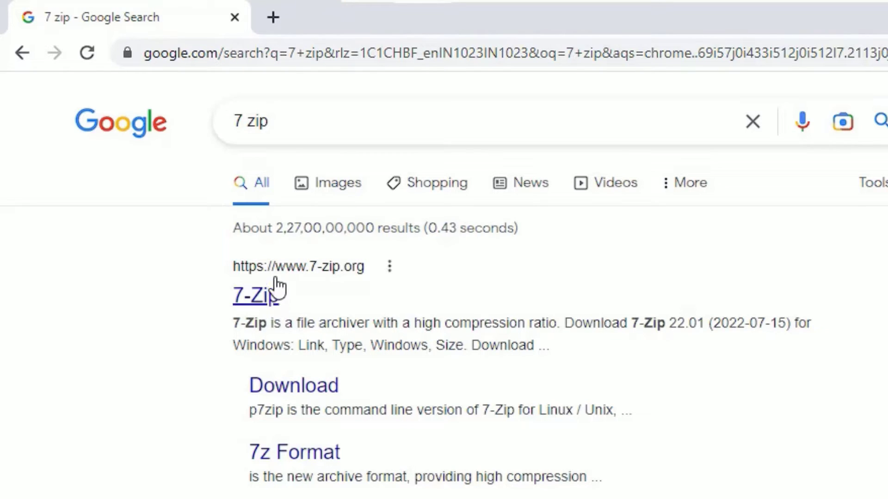
- Open 7-zip.org from the results and select the 64-bit x64 row in the 22.01 download table
left_click(276, 297)
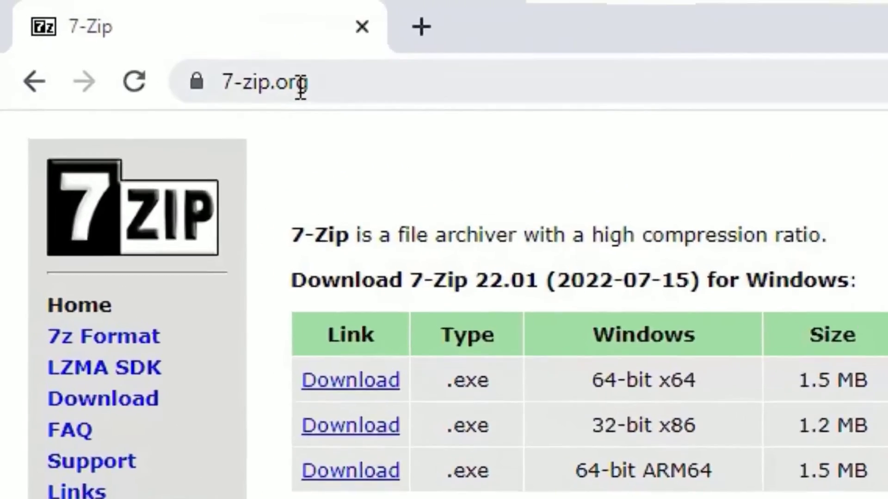
left_click_drag(300, 85, 209, 76)
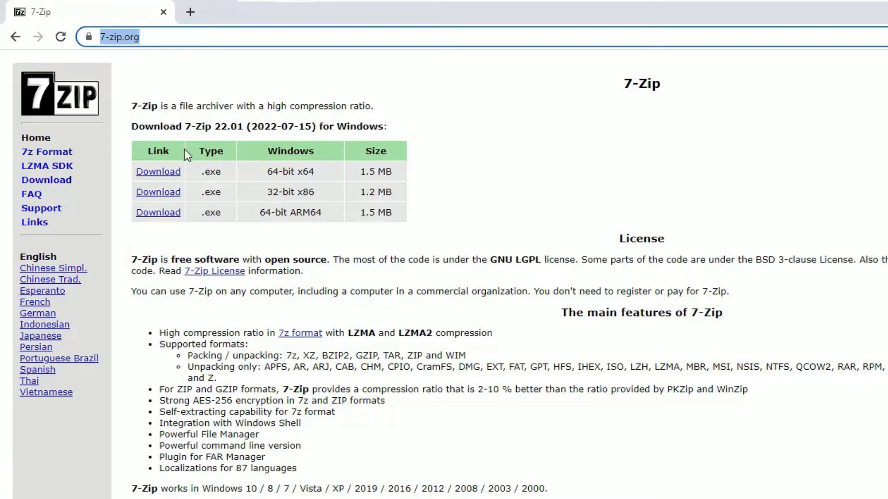
left_click_drag(261, 175, 322, 181)
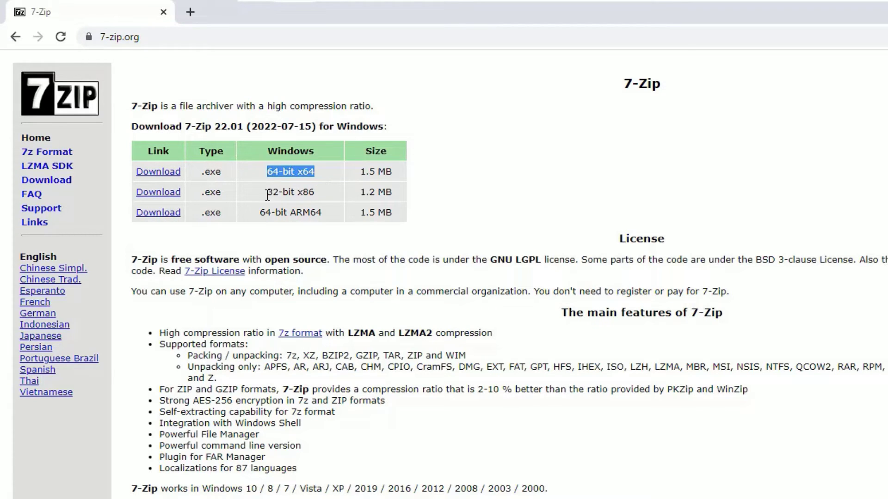
left_click_drag(267, 192, 331, 203)
left_click(321, 213)
left_click_drag(259, 213, 344, 225)
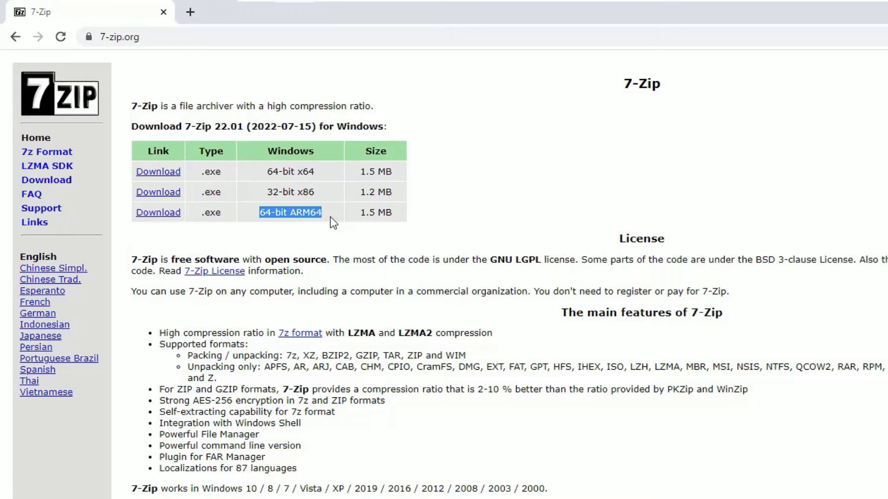
left_click(330, 218)
left_click_drag(265, 171, 327, 181)
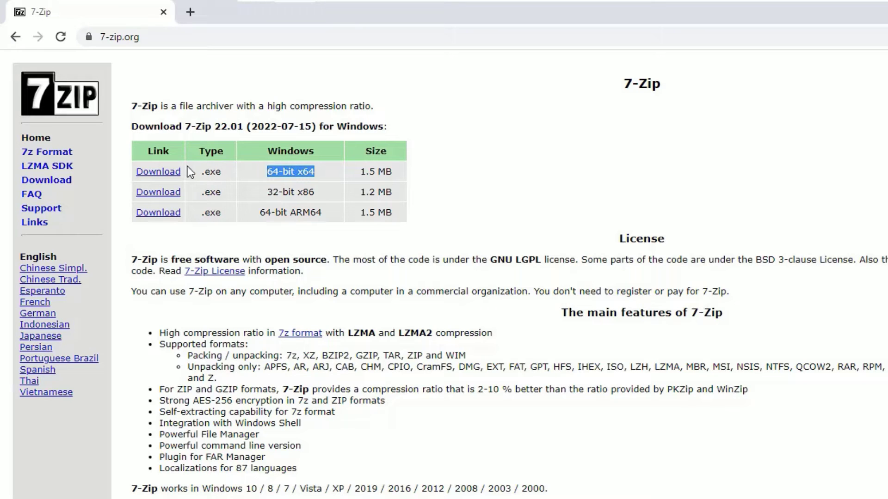
left_click(466, 180)
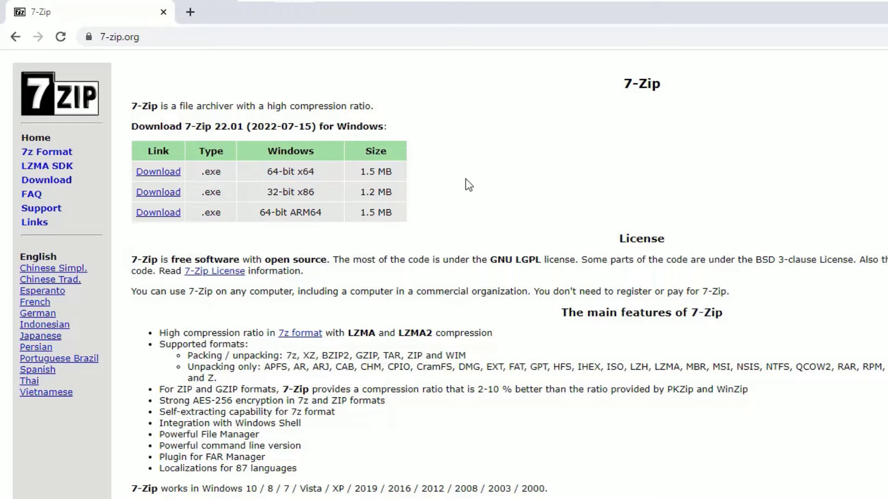
triple_click(302, 172)
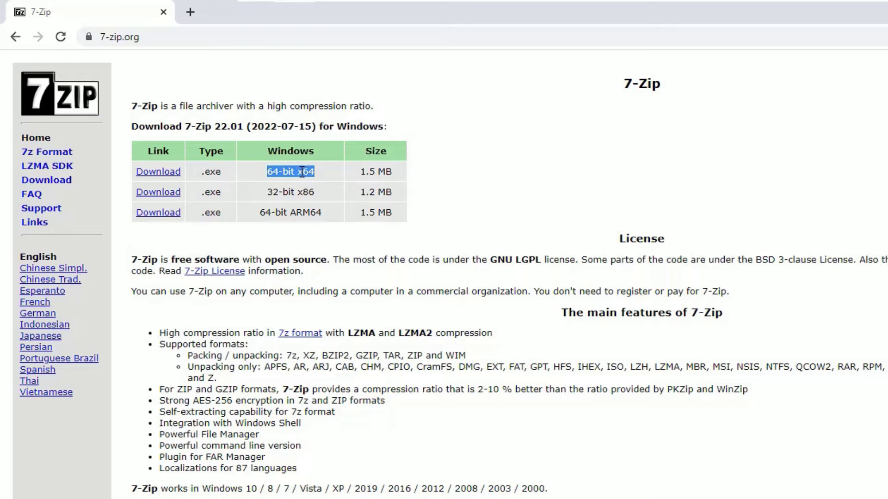
- Open This PC via Windows search and view its Properties, showing a 64-bit x64-based system
left_click(129, 490)
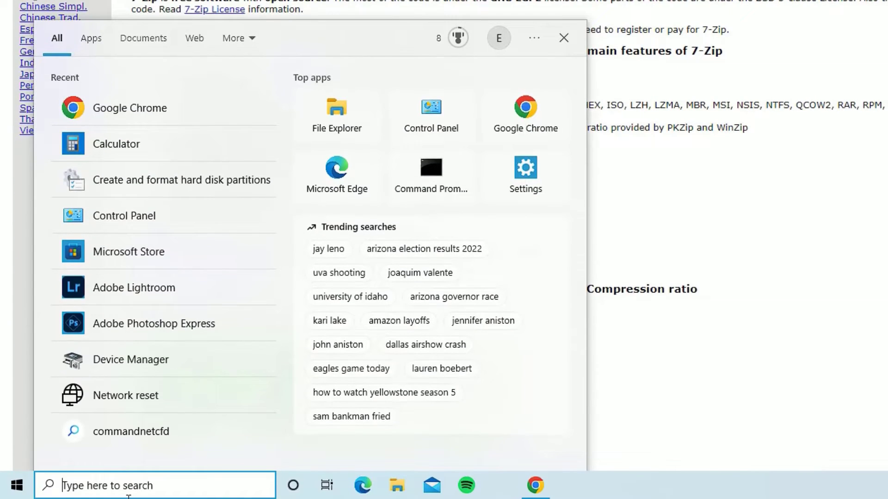
type("th")
left_click(142, 115)
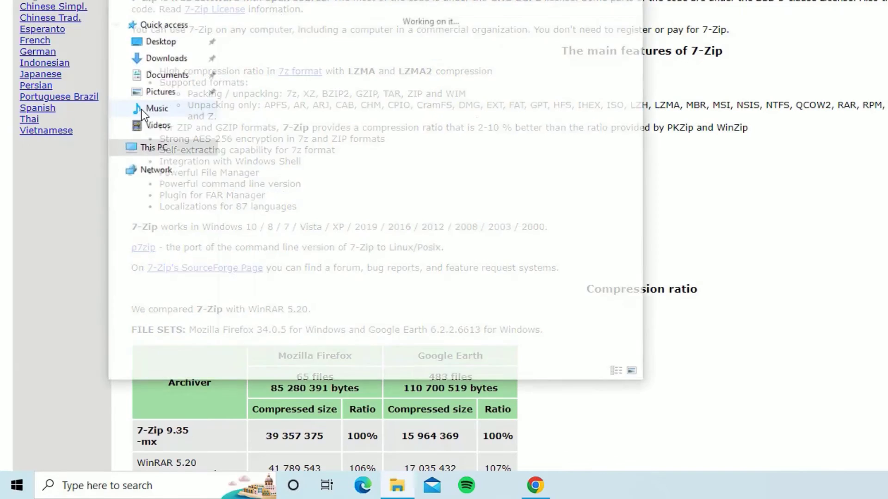
right_click(326, 312)
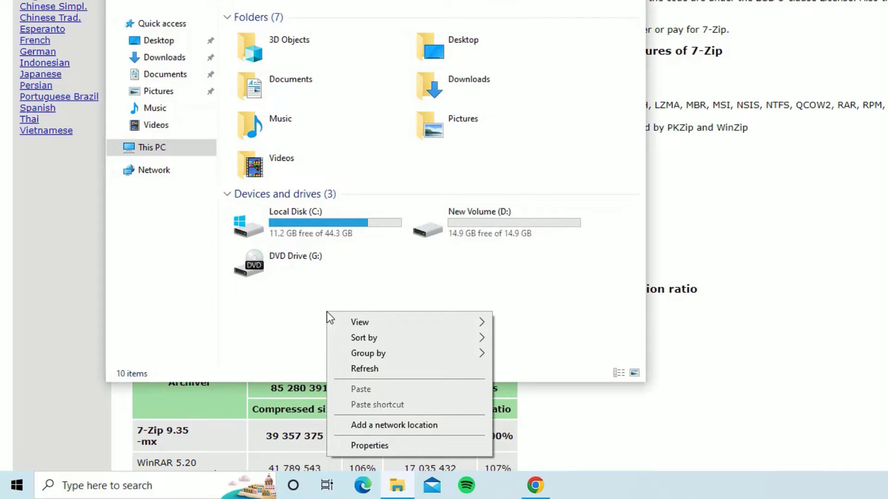
left_click(370, 446)
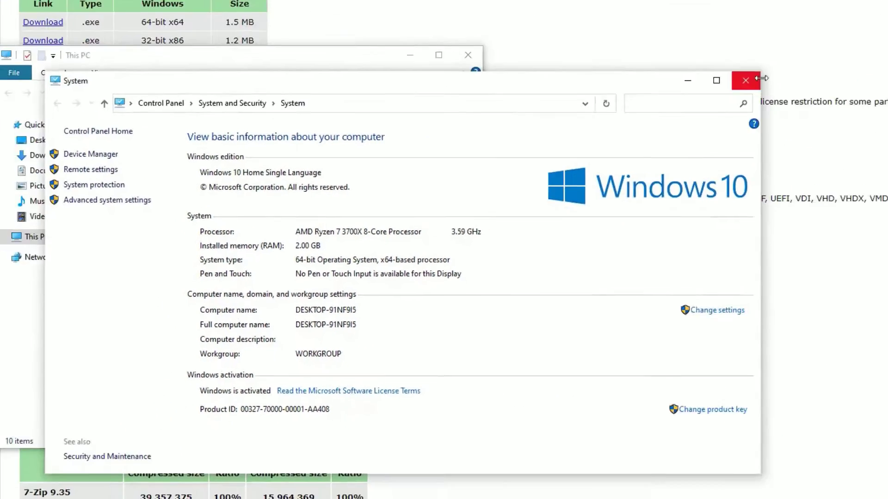
- Close the system windows, then download and install 7-Zip 22.01 x64 into C:\Program Files\7-Zip\
left_click(749, 80)
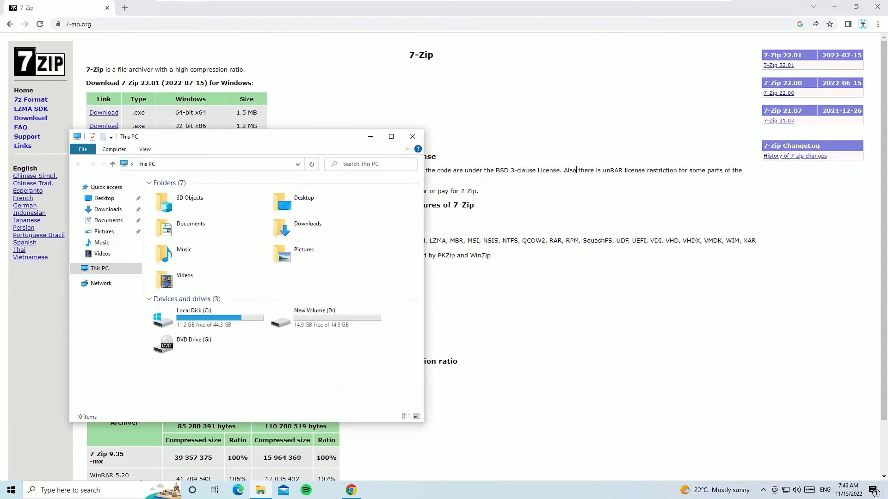
left_click(412, 137)
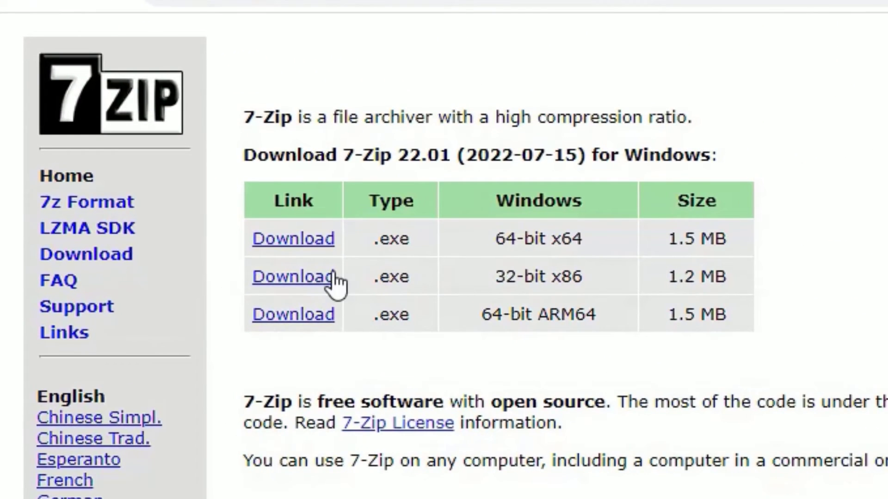
left_click(300, 249)
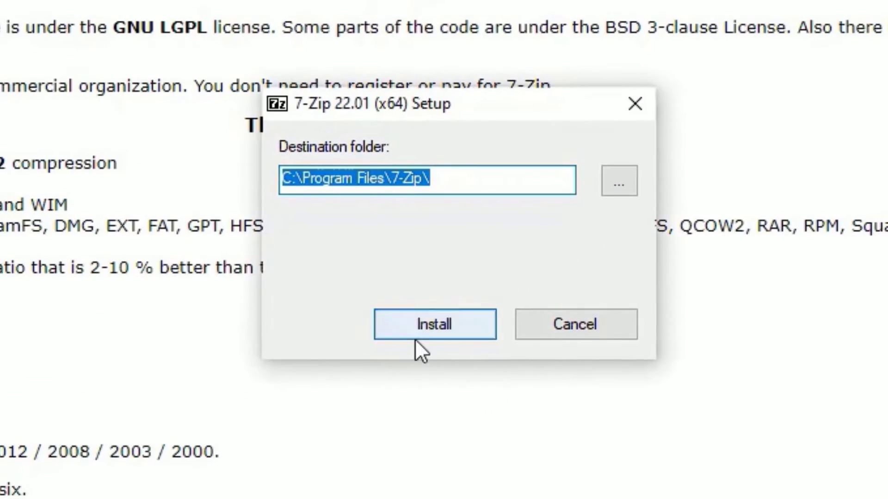
left_click(429, 326)
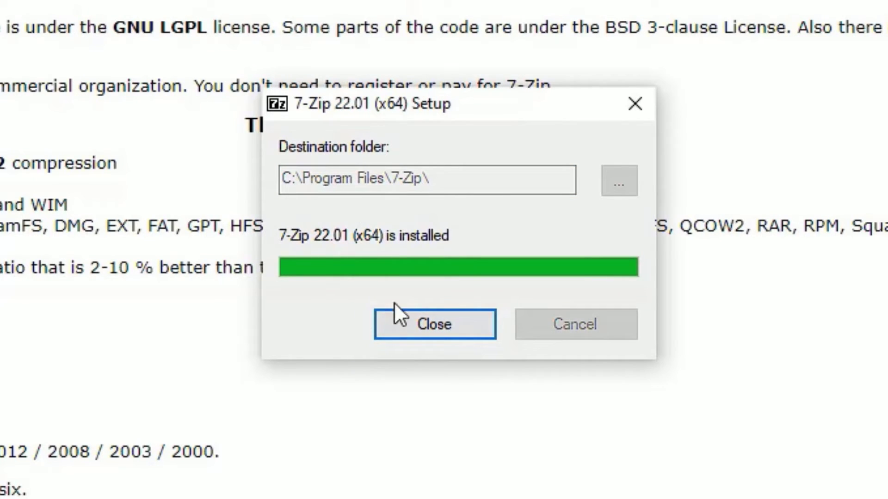
left_click(401, 324)
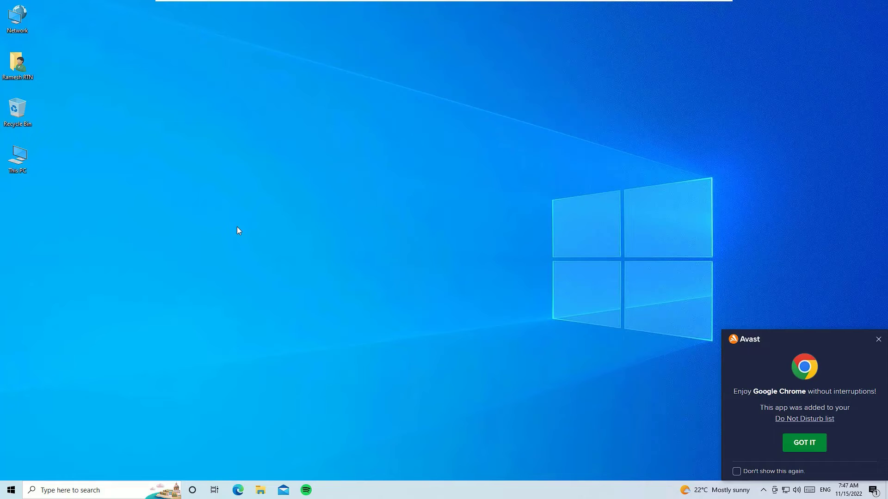
- Create a new folder named 'demo' on the desktop
right_click(123, 186)
mouse_move(194, 248)
left_click(231, 251)
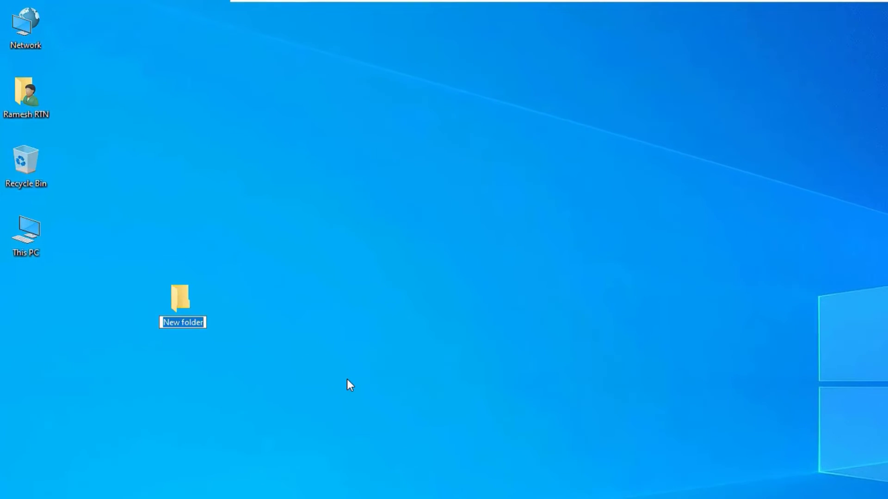
type("demo")
key("Return")
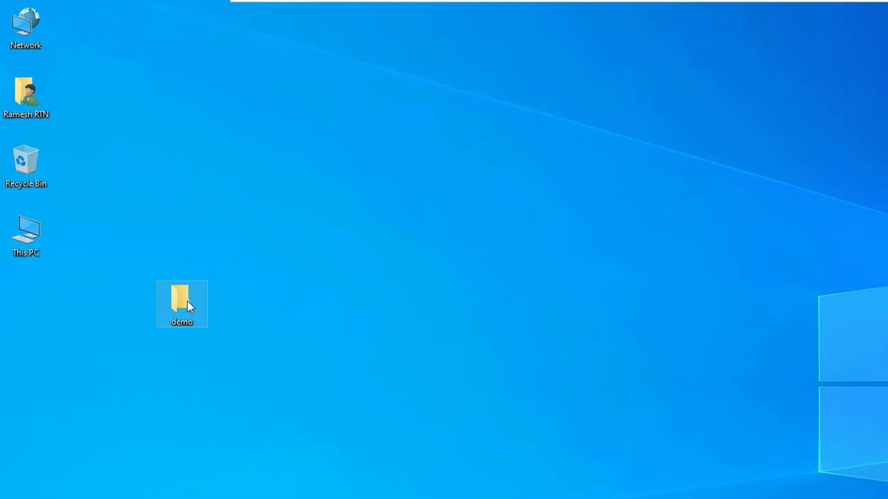
- Inside demo, add an empty text document named 'confidential', then close the folder window
double_click(187, 301)
right_click(298, 309)
mouse_move(399, 468)
left_click(484, 477)
type("co")
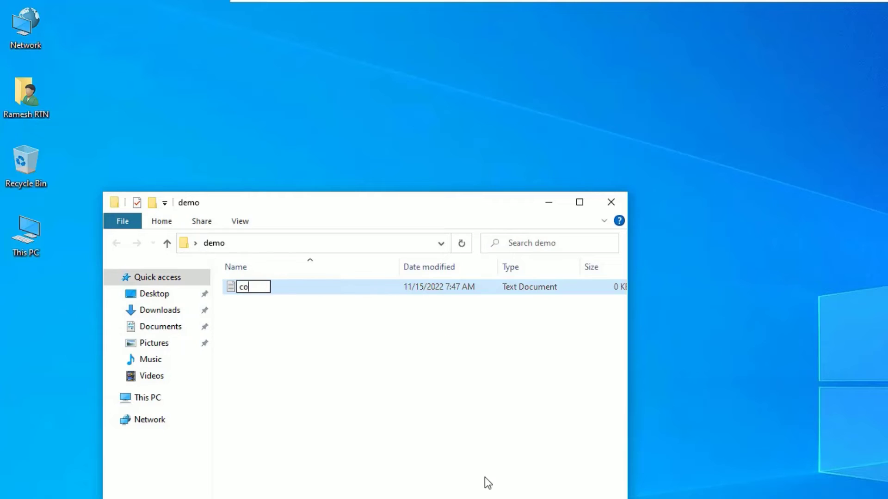
type("nfidential")
key("Return")
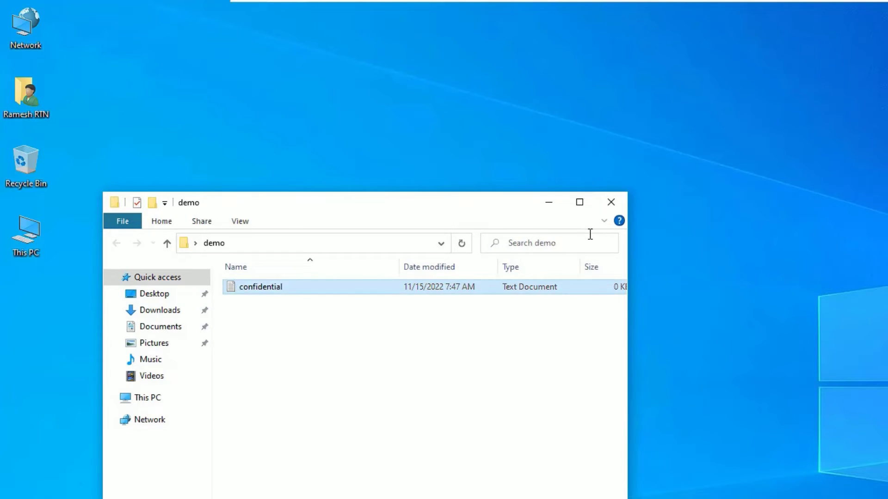
left_click(611, 202)
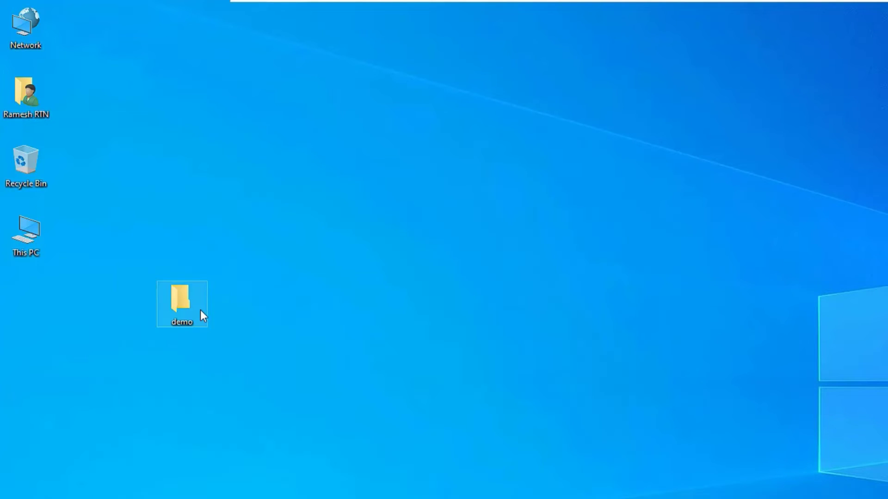
- Add the demo folder to a zip-format archive with an entered and confirmed password, creating demo.zip
right_click(173, 291)
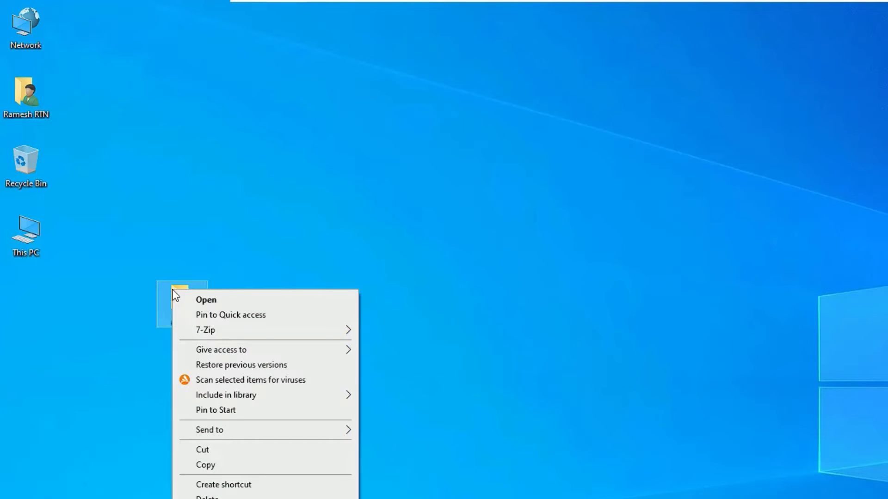
mouse_move(211, 332)
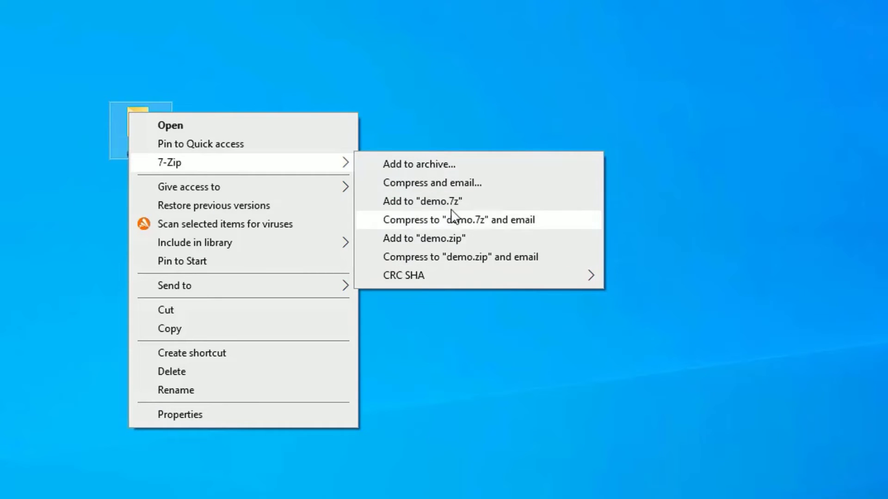
left_click(403, 174)
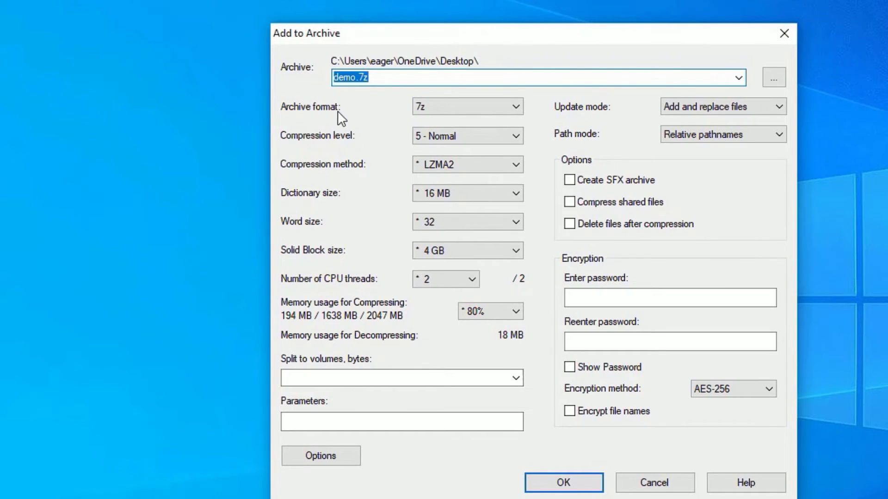
left_click(420, 106)
left_click(439, 154)
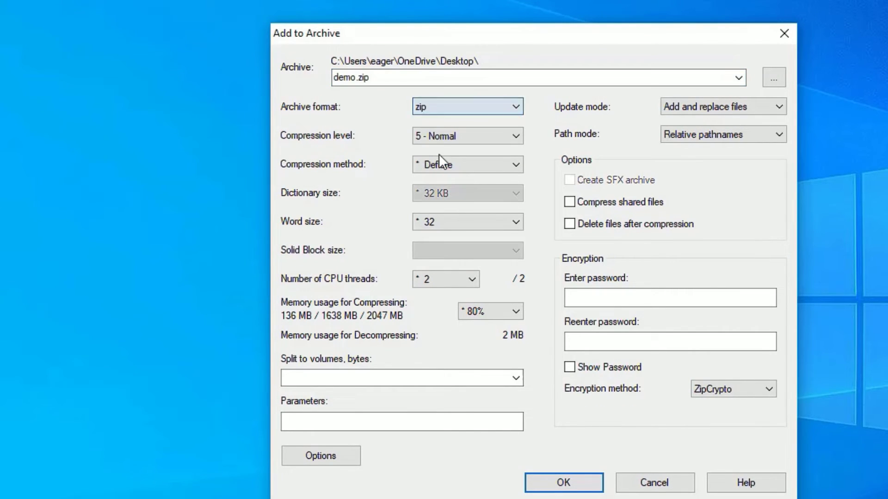
left_click(580, 296)
left_click(588, 343)
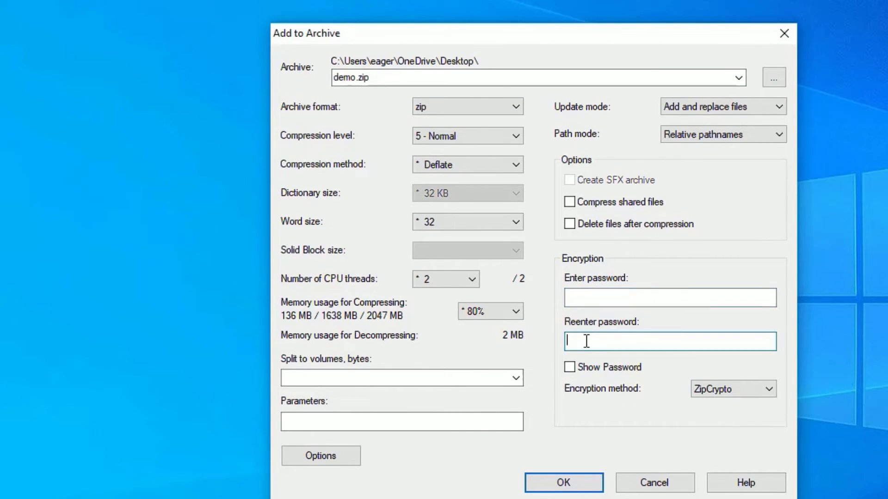
left_click(595, 480)
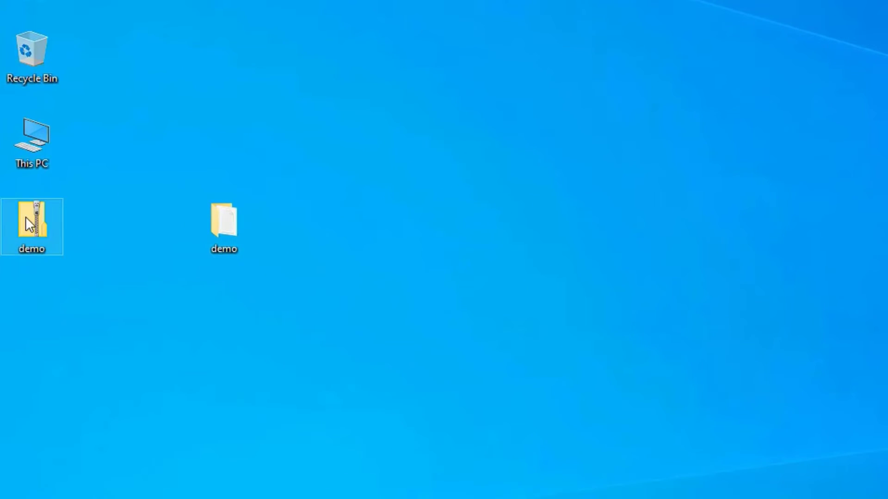
- Extract demo.zip into a 'demo\' folder on the desktop, then reopen its 7-Zip submenu
left_click(26, 216)
right_click(26, 217)
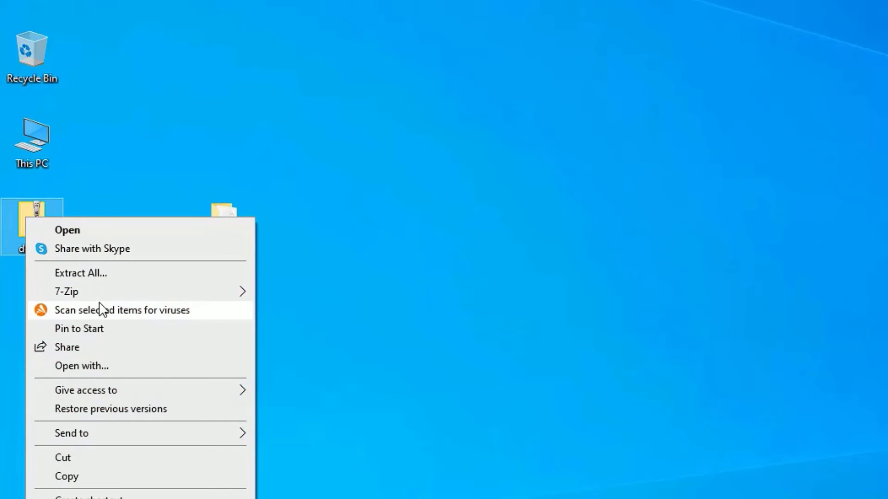
mouse_move(99, 296)
left_click(359, 377)
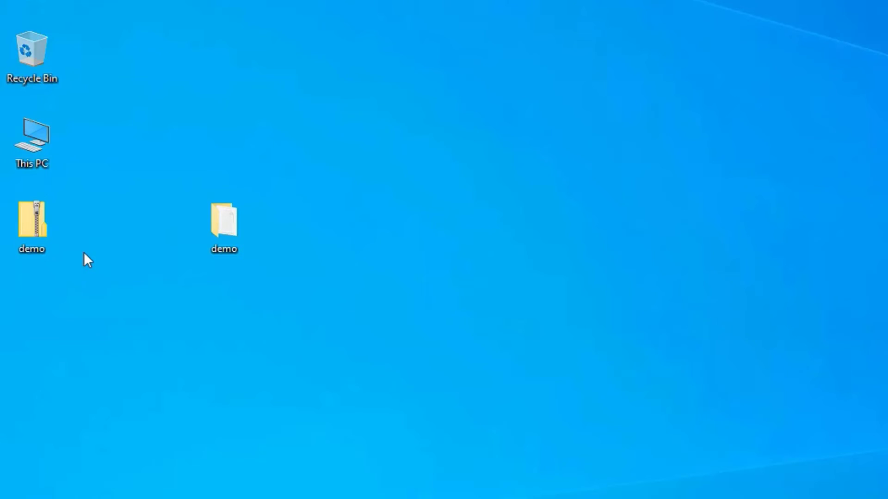
right_click(39, 225)
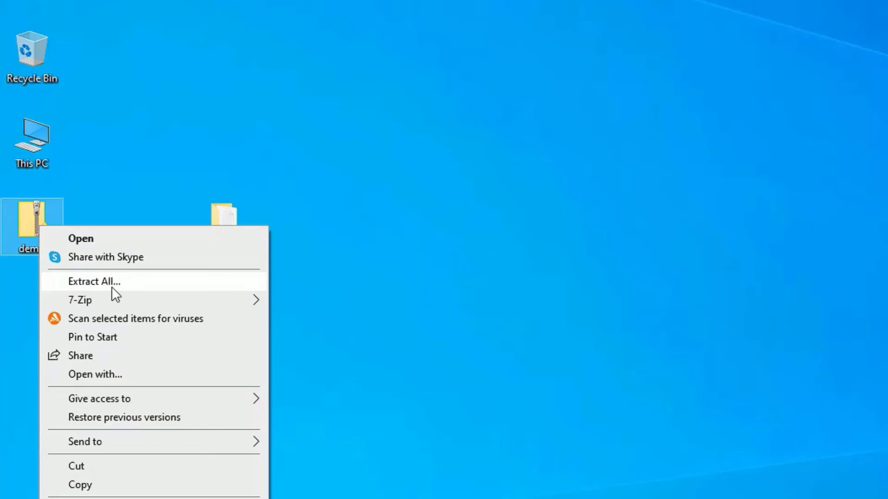
mouse_move(123, 306)
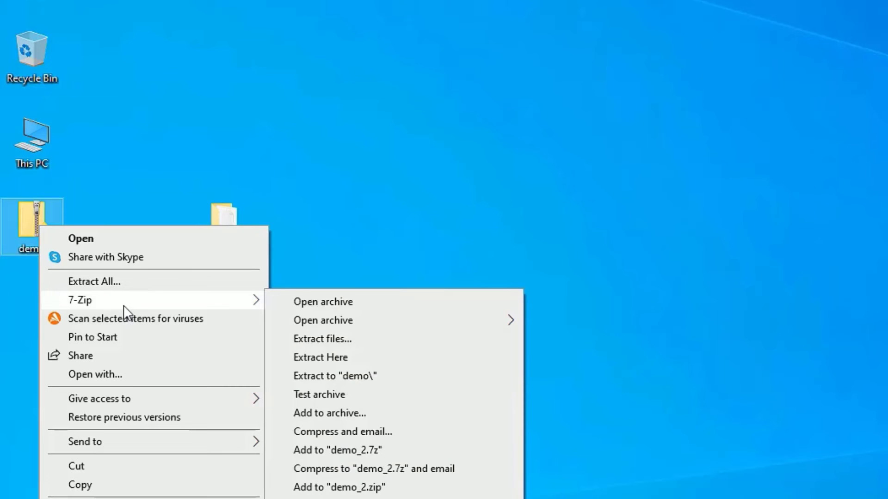
left_click(852, 135)
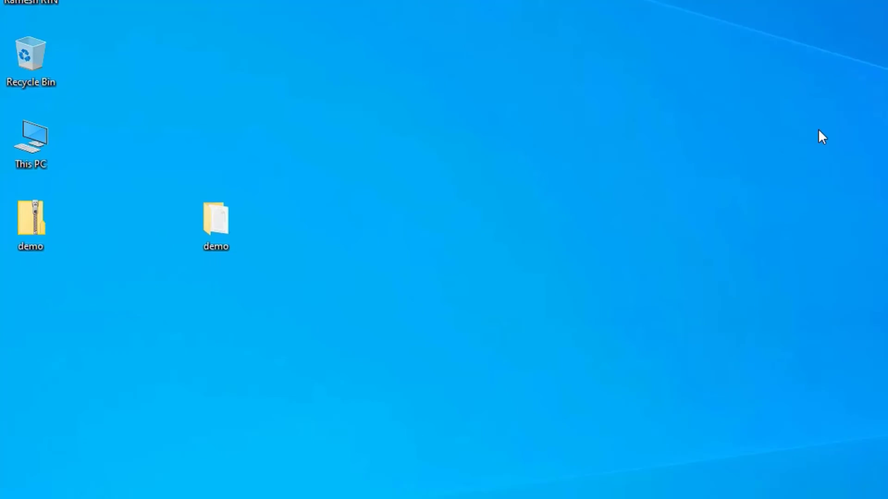